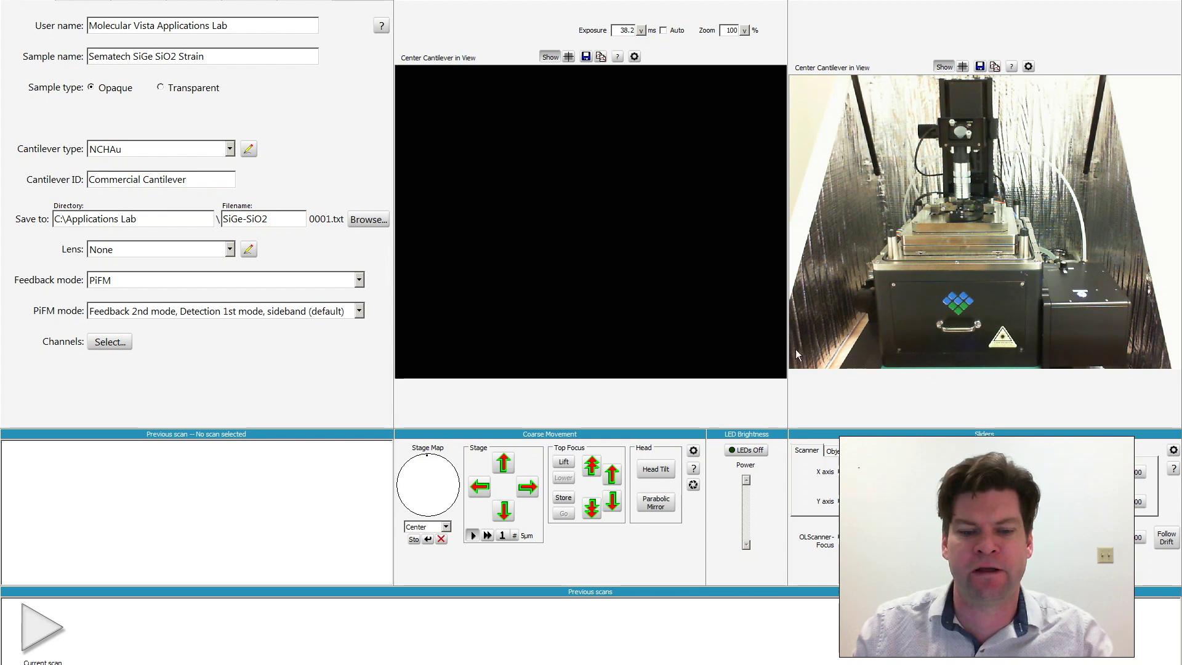
- Go to the scan controls and engage the tip, with the setpoint about 0.0245 µm above the surface
key(Return)
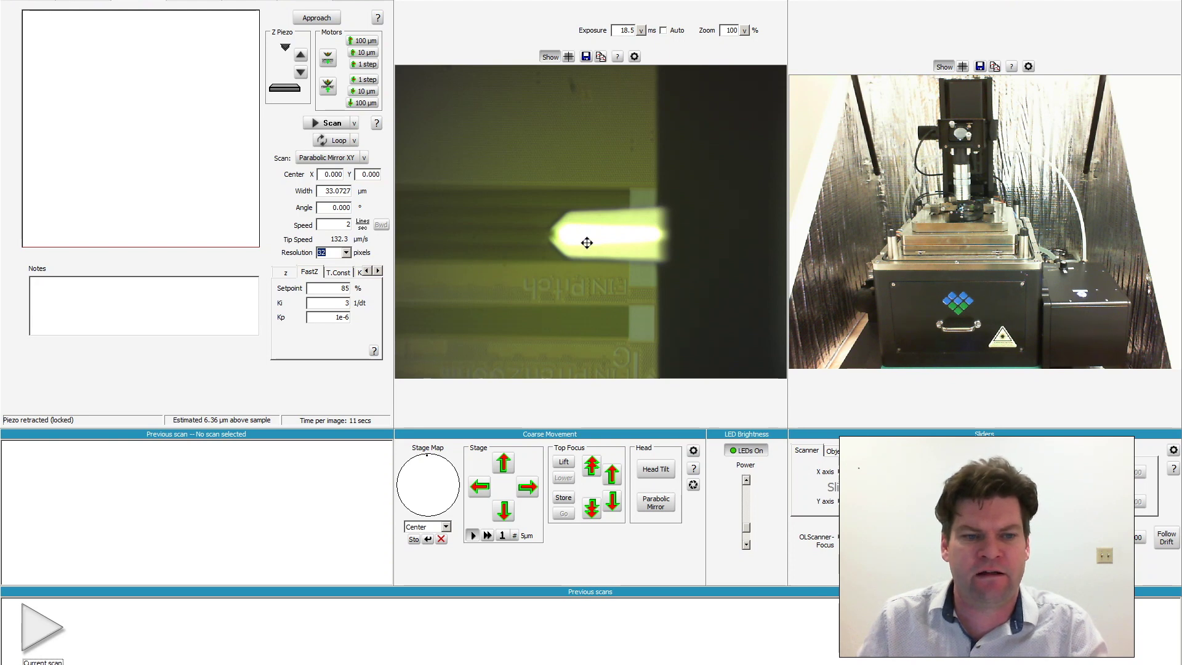
click(299, 73)
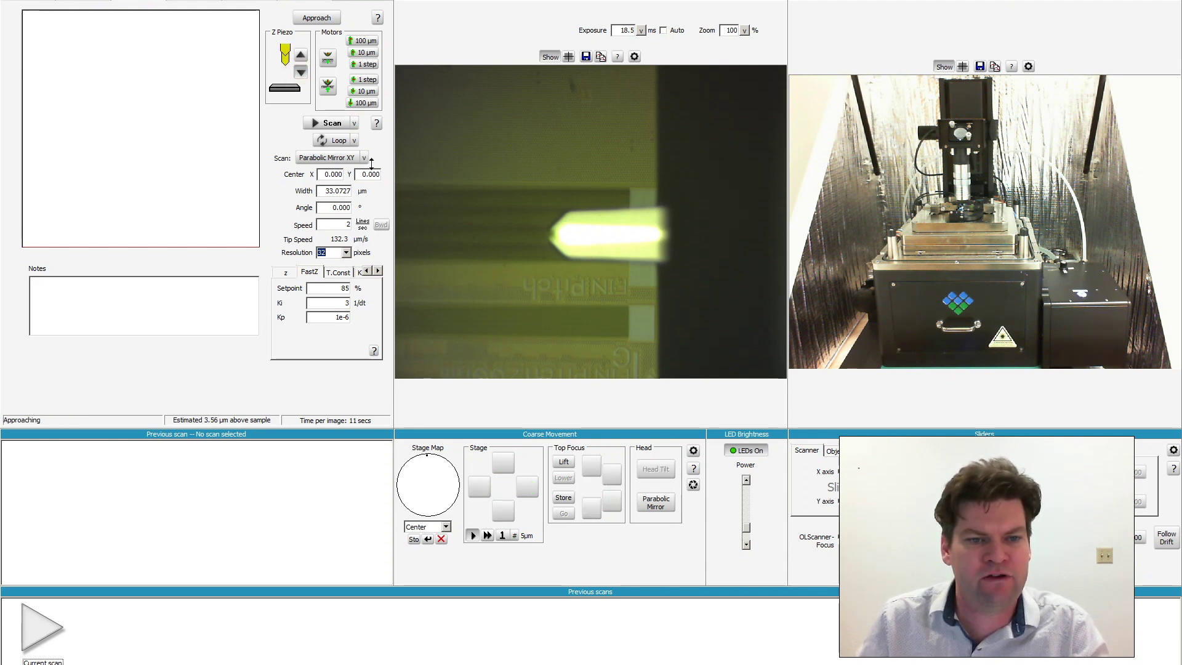
- Run a 33 µm Scan from Top overview showing the four scan images, then stop and retract
click(354, 124)
click(362, 149)
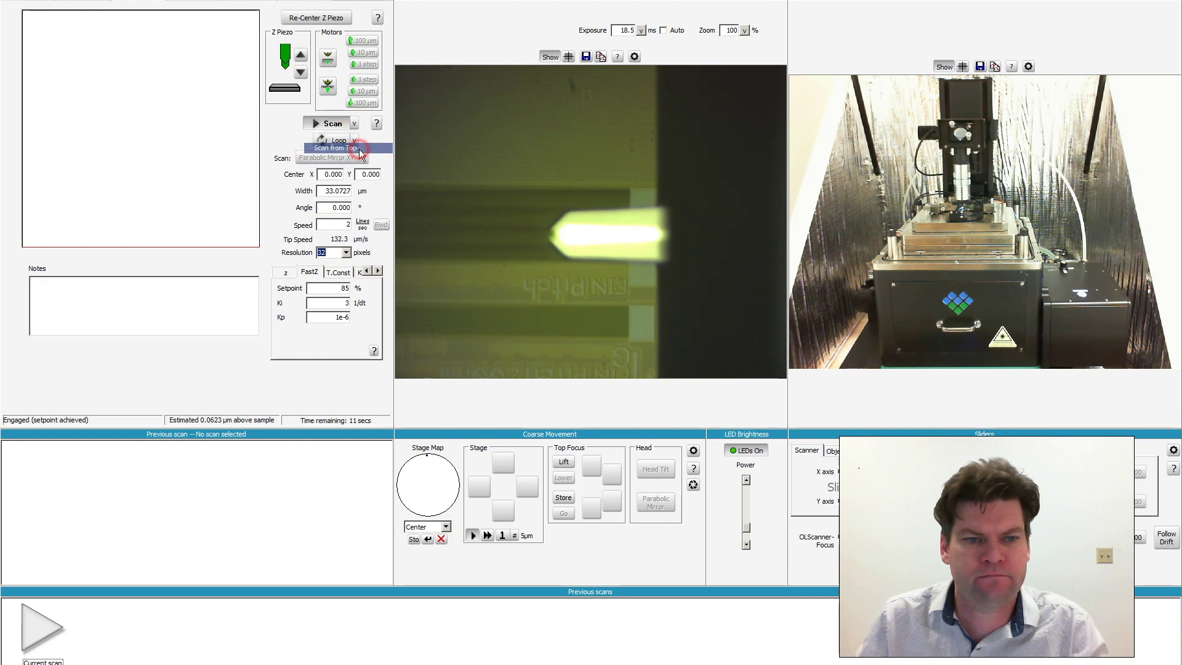
click(584, 1)
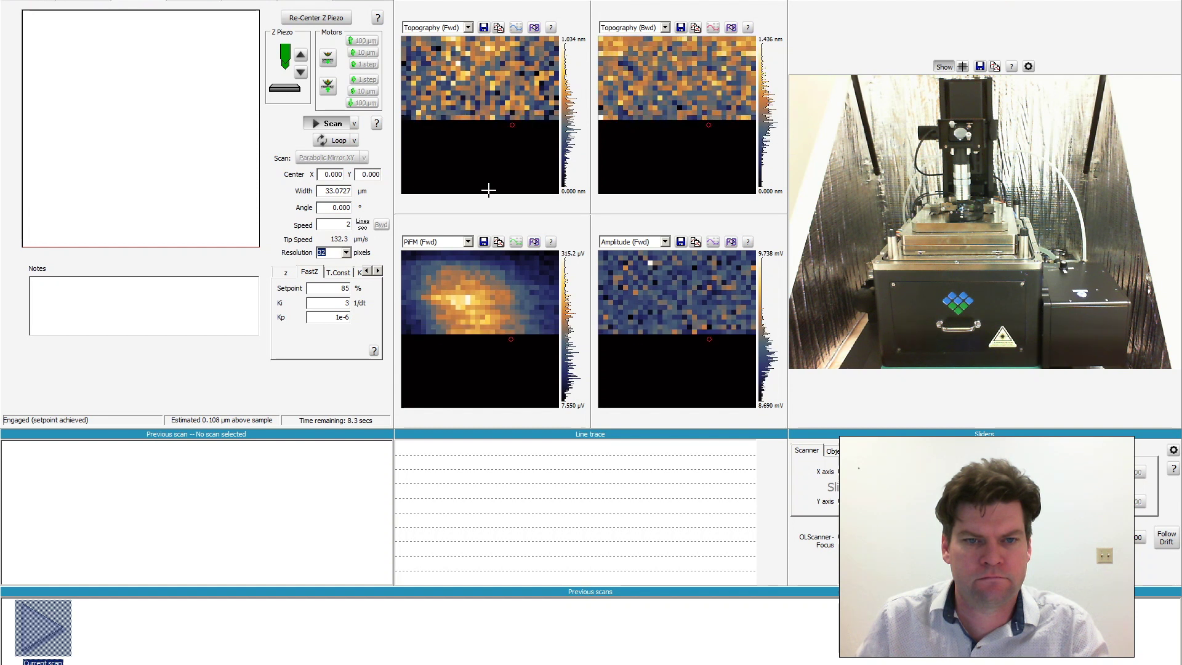
mouse_move(478, 263)
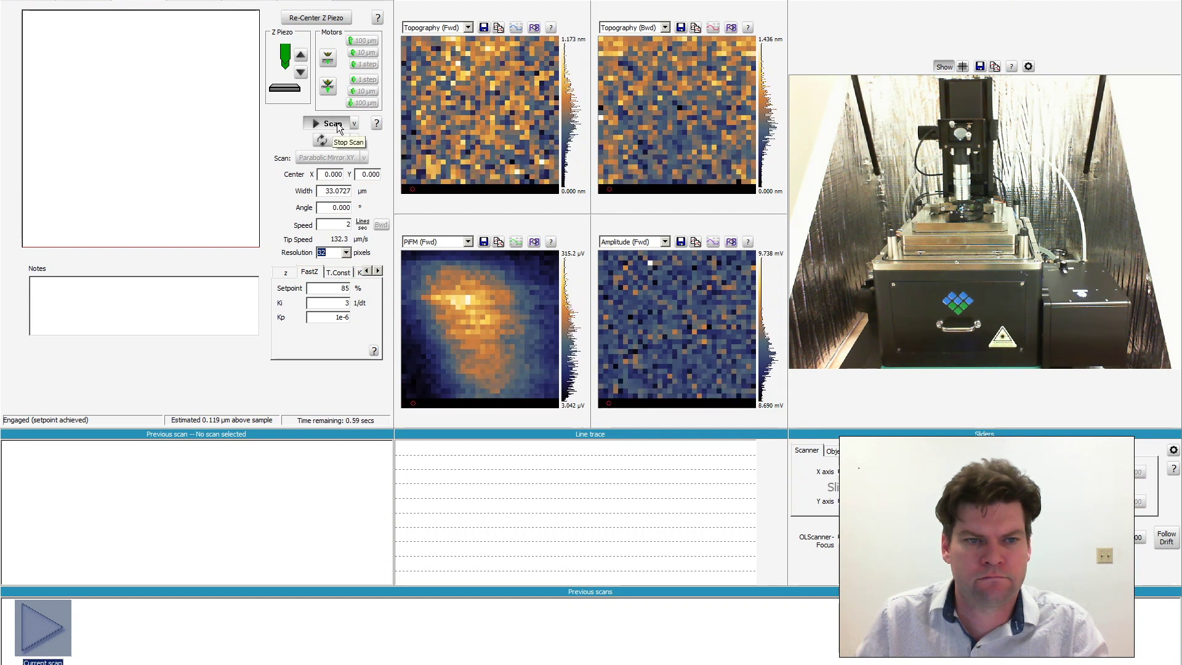
click(304, 52)
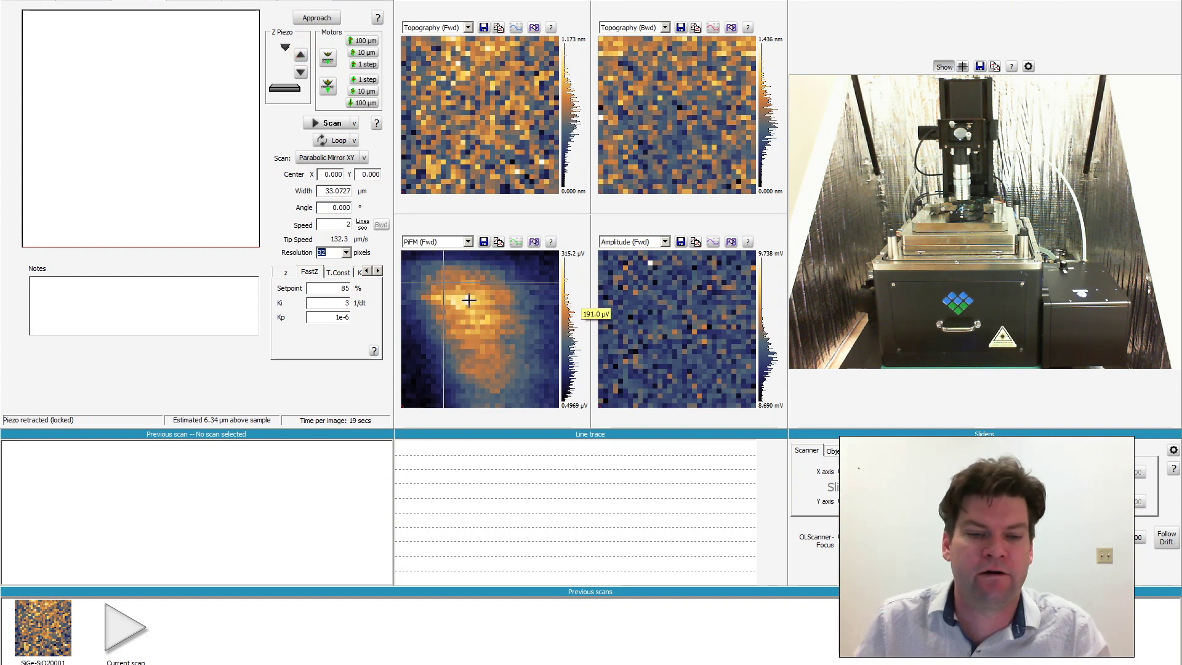
- Use Move Tip Here to put the tip on the bright spot in the PiFM (Fwd) overview
right_click(466, 307)
click(497, 341)
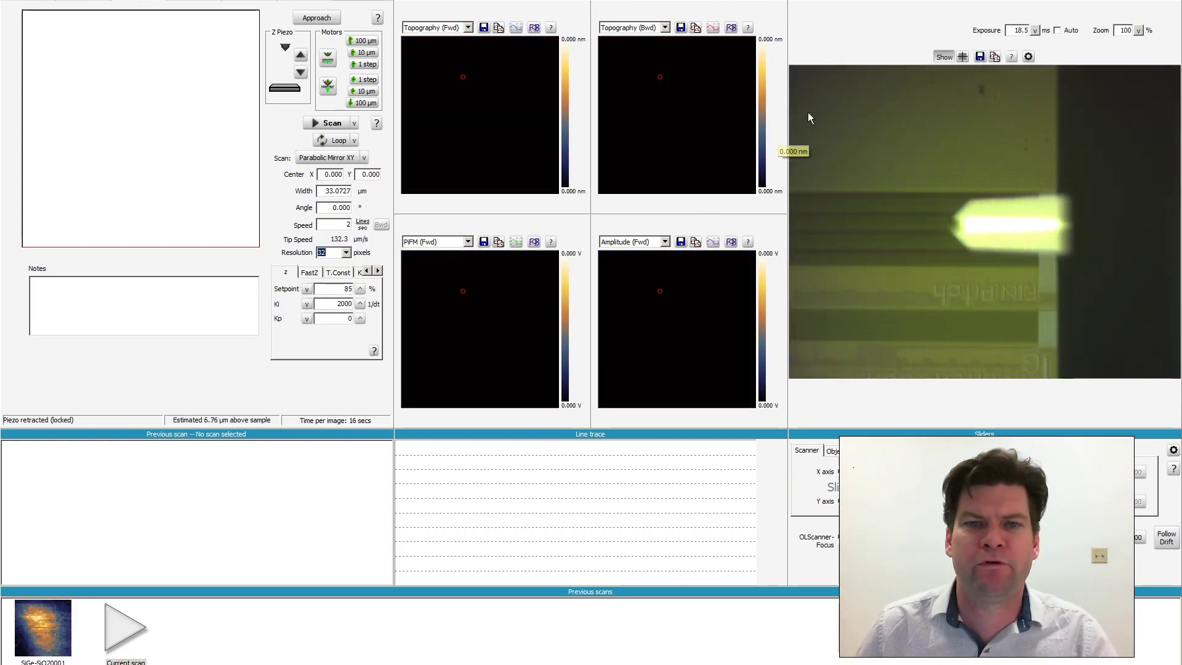
click(364, 158)
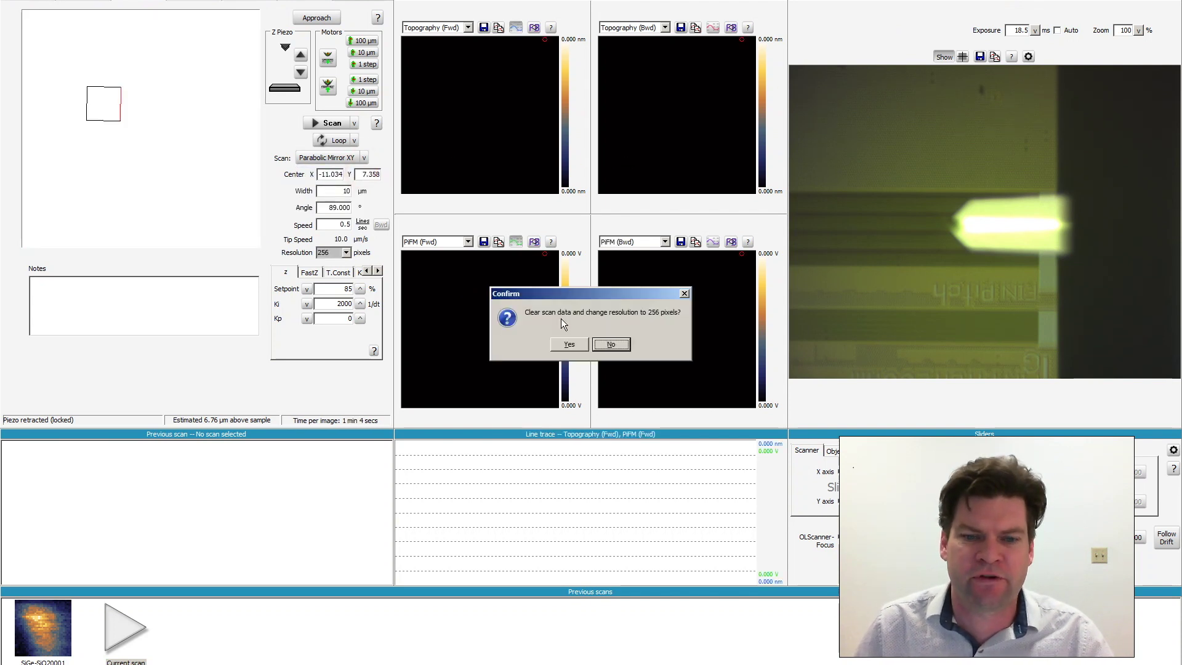
- Confirm 256-pixel resolution for the 10 µm scan and check the QCL laser at 1122 cm⁻¹
click(582, 344)
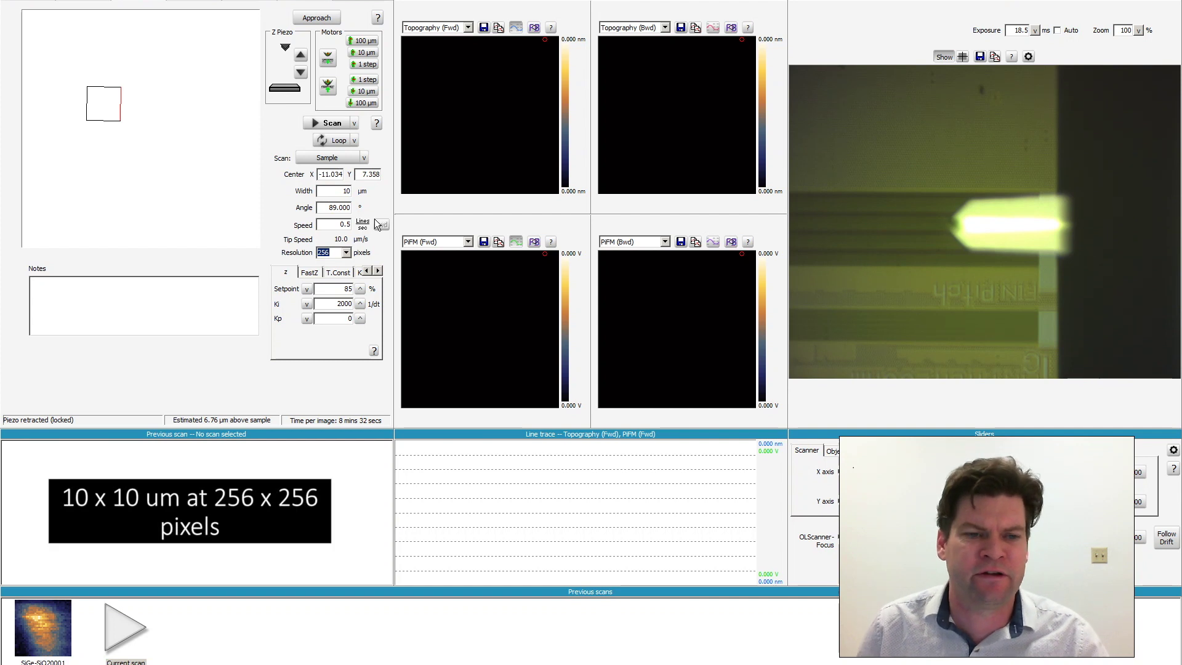
click(198, 1)
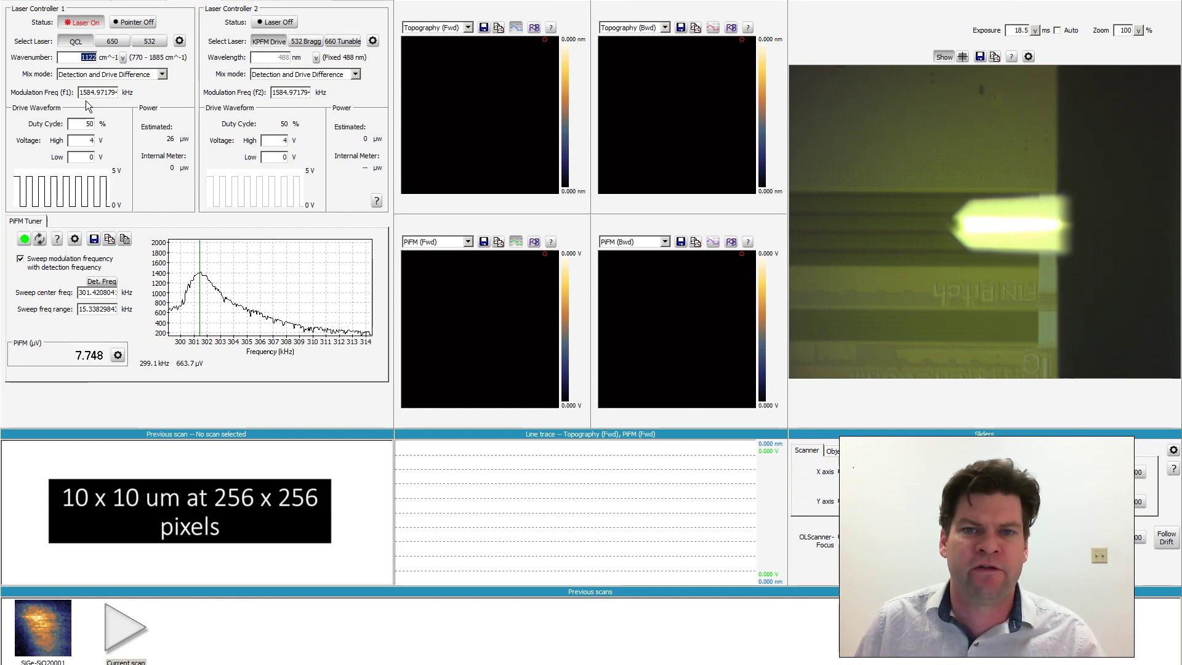
click(147, 2)
- Approach the tip and acquire the 10 × 10 µm, 256-pixel scan using Scan from Top
click(301, 72)
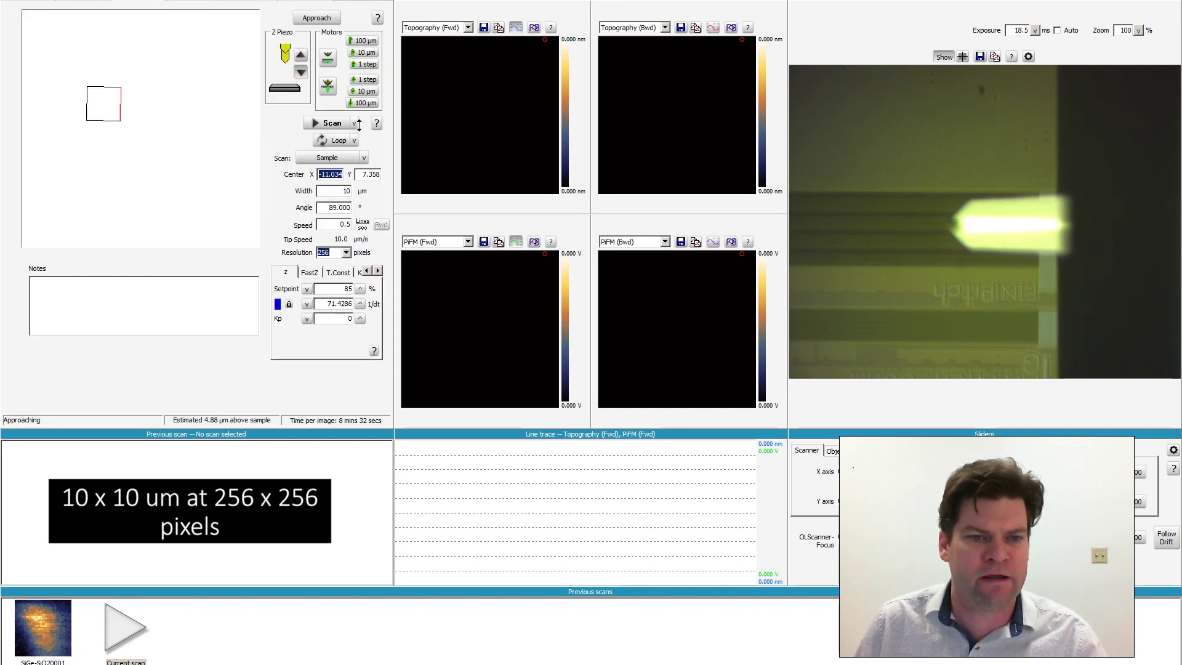
click(355, 124)
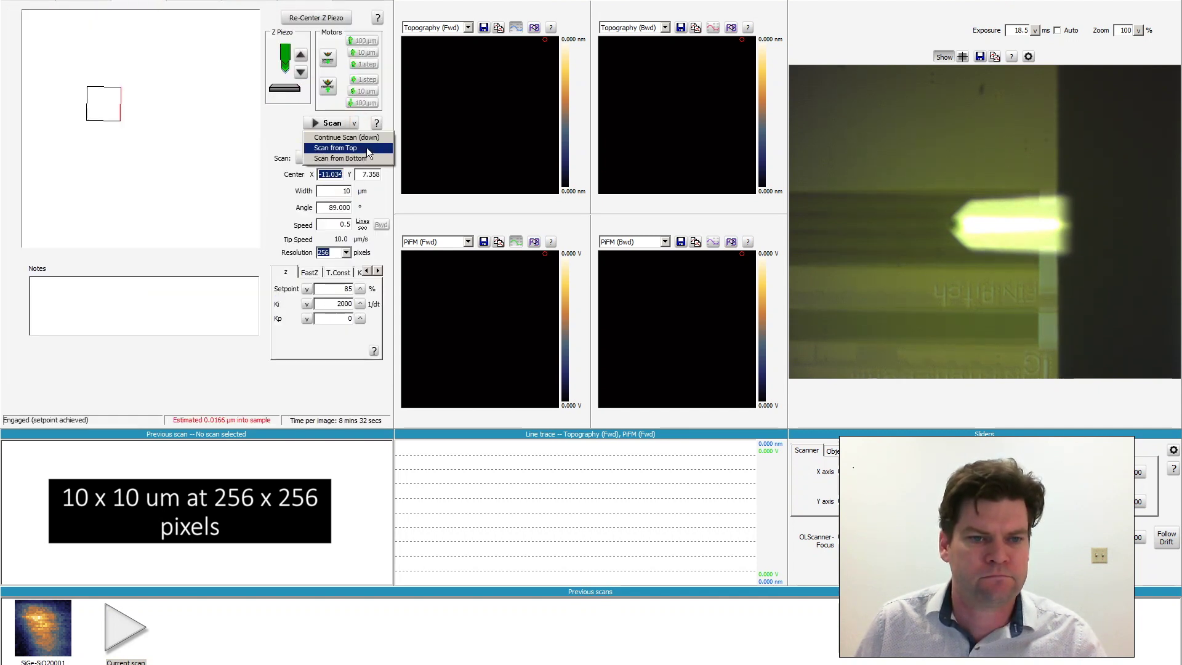
click(367, 146)
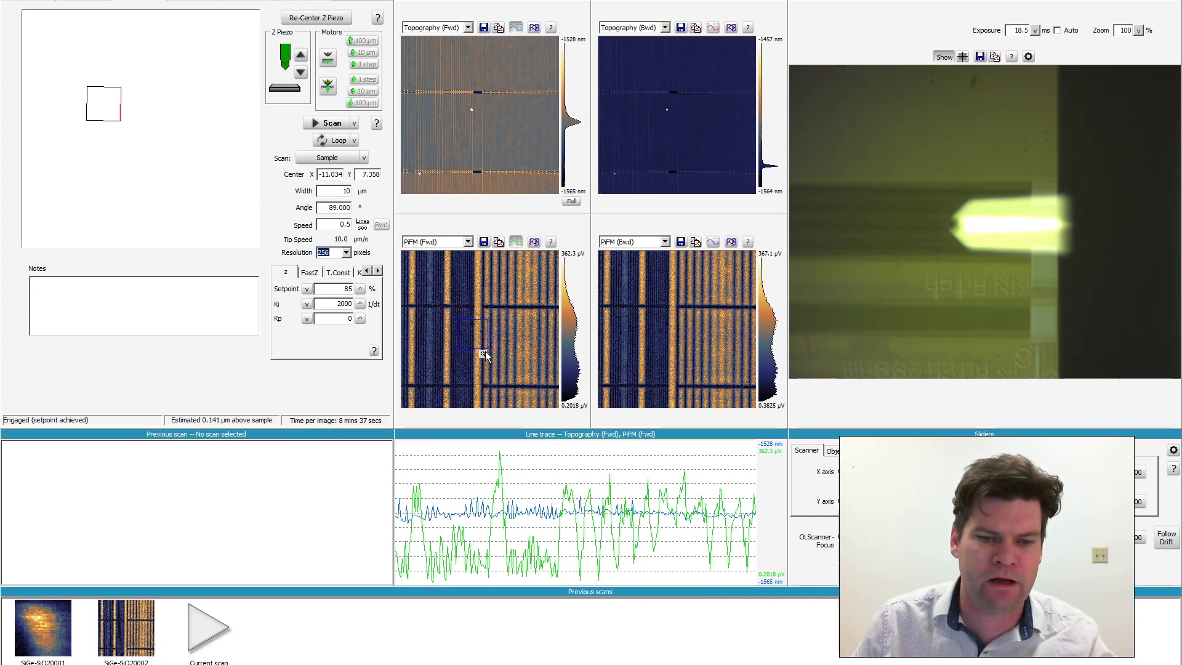
- Mark a 1.875 µm fin region on the PiFM (Fwd) image, centred at X −10.769, Y 6.884
drag(484, 352, 485, 353)
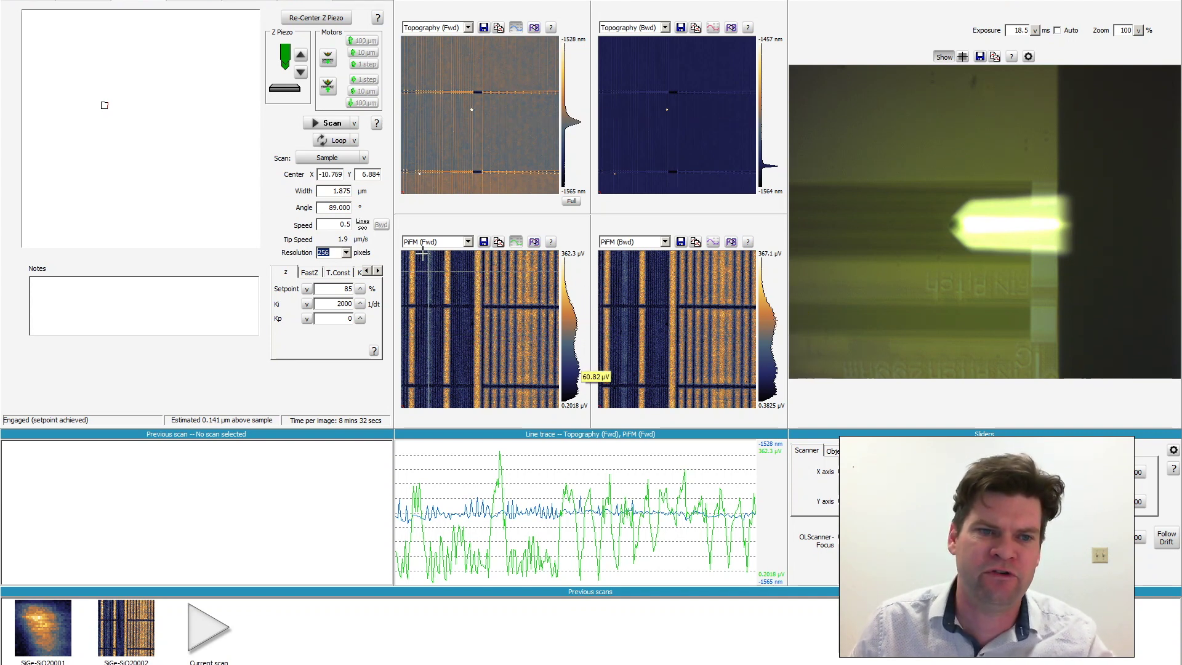
- Acquire the zoomed 1.875 µm, 256 × 256 image SiGe-SiO20003 using Scan from Top
click(354, 124)
click(355, 146)
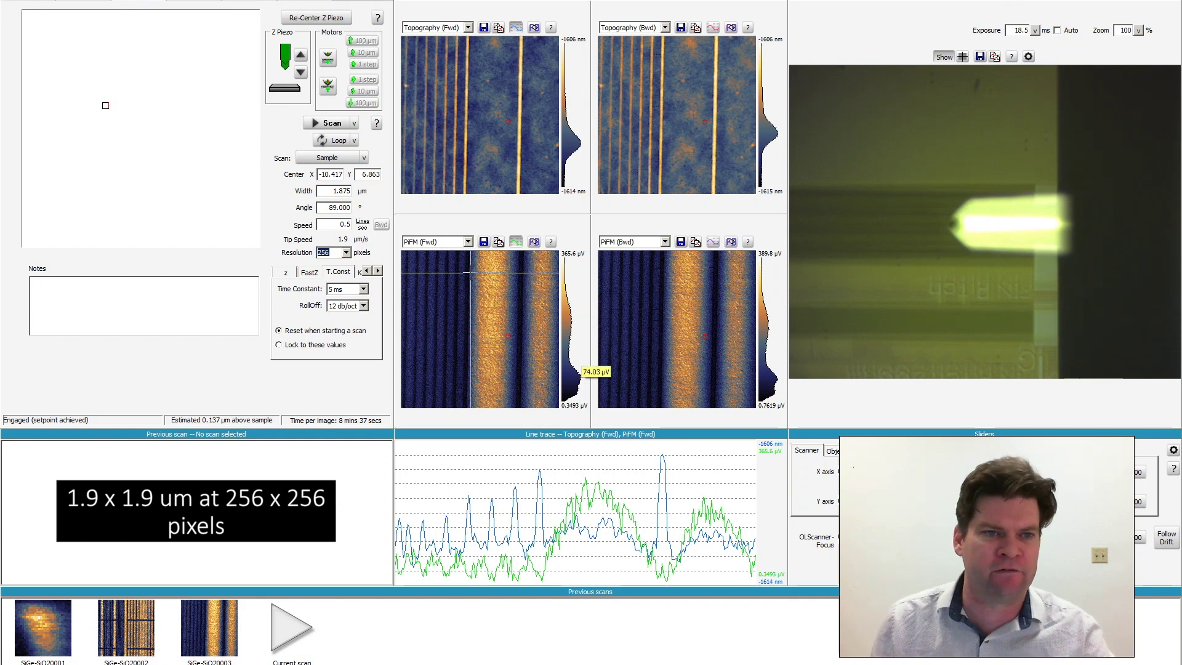
click(319, 2)
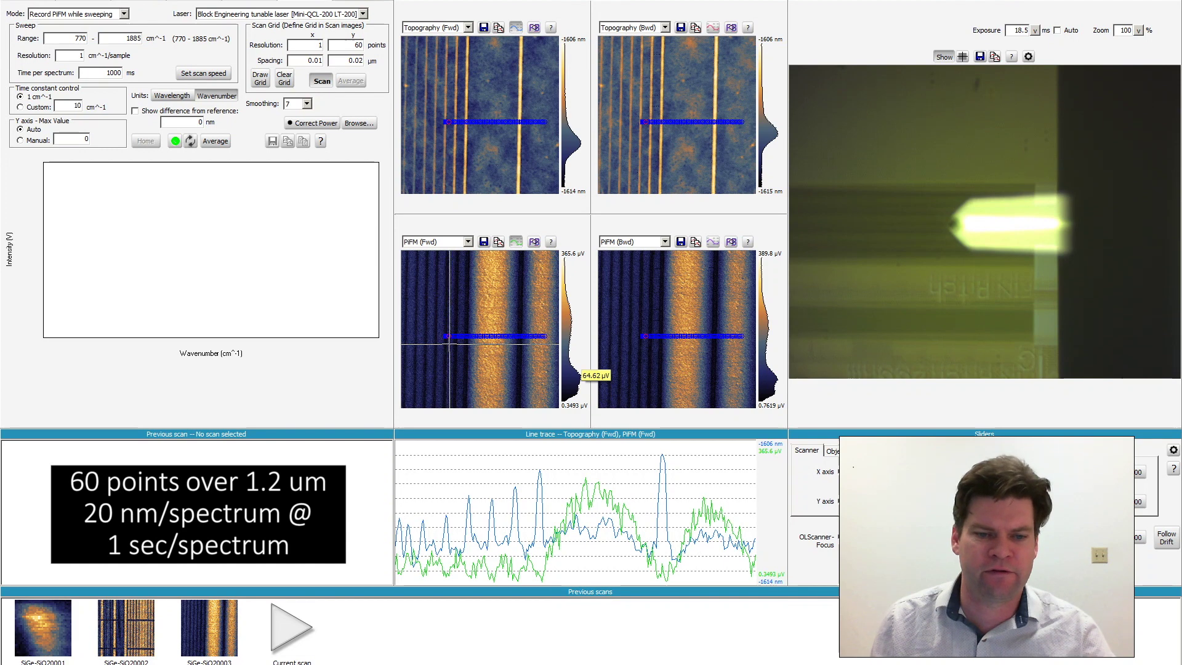
- Place the 1 × 60-point spectrum line across the fins on the PiFM image
click(450, 344)
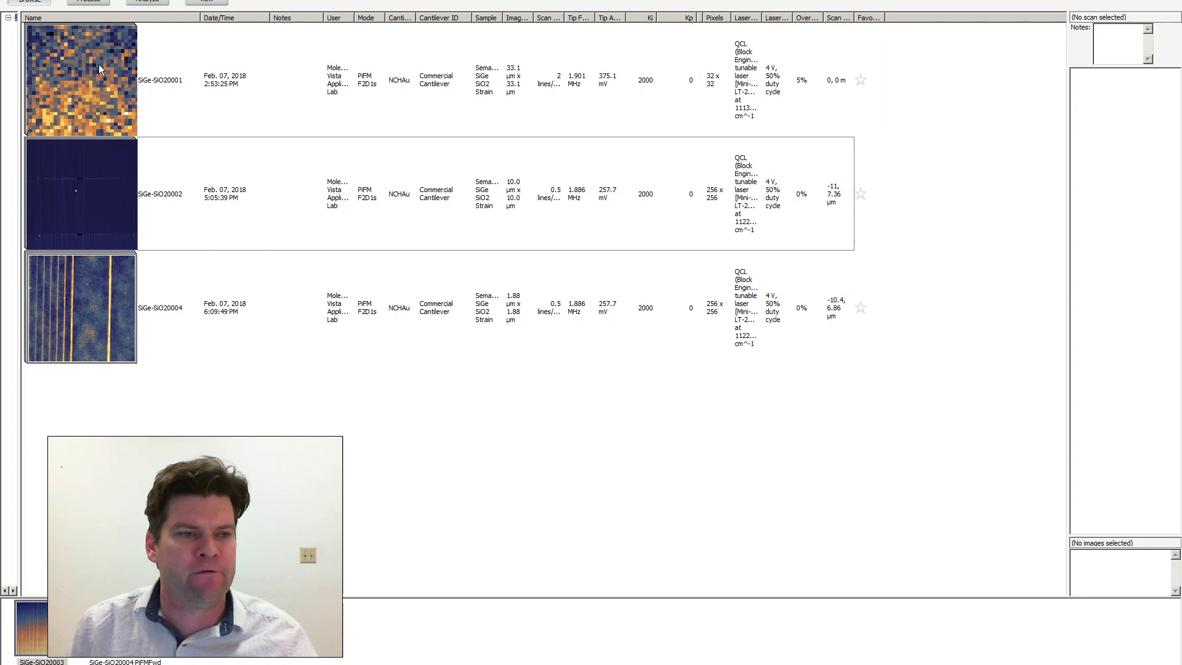
- Browse SiGe-SiO20001 and SiGe-SiO20002, then select the SiGe-SiO20004 PiFMFwd image
click(123, 72)
click(1162, 231)
scroll(1162, 230, down, 10)
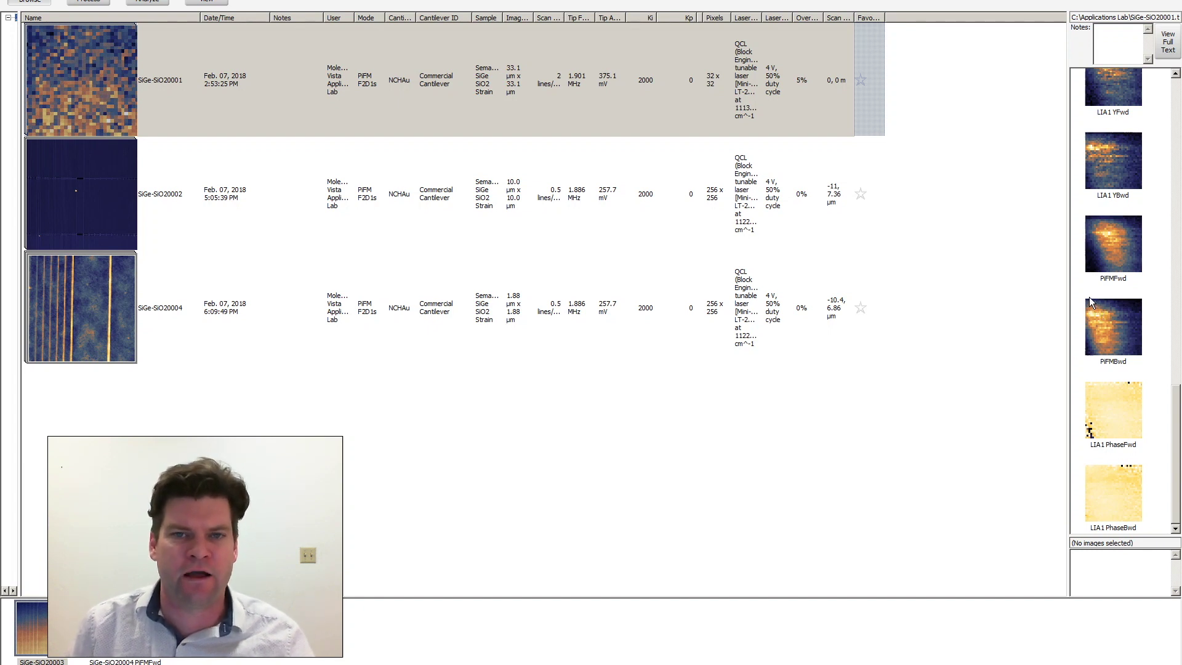
click(89, 190)
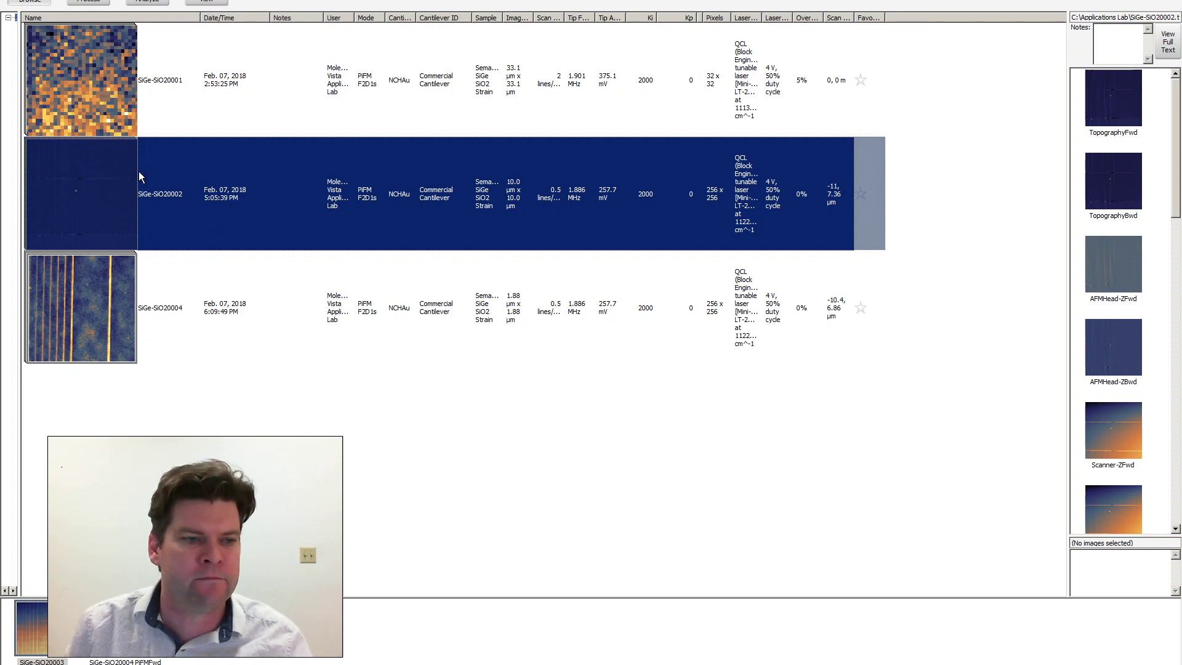
click(86, 292)
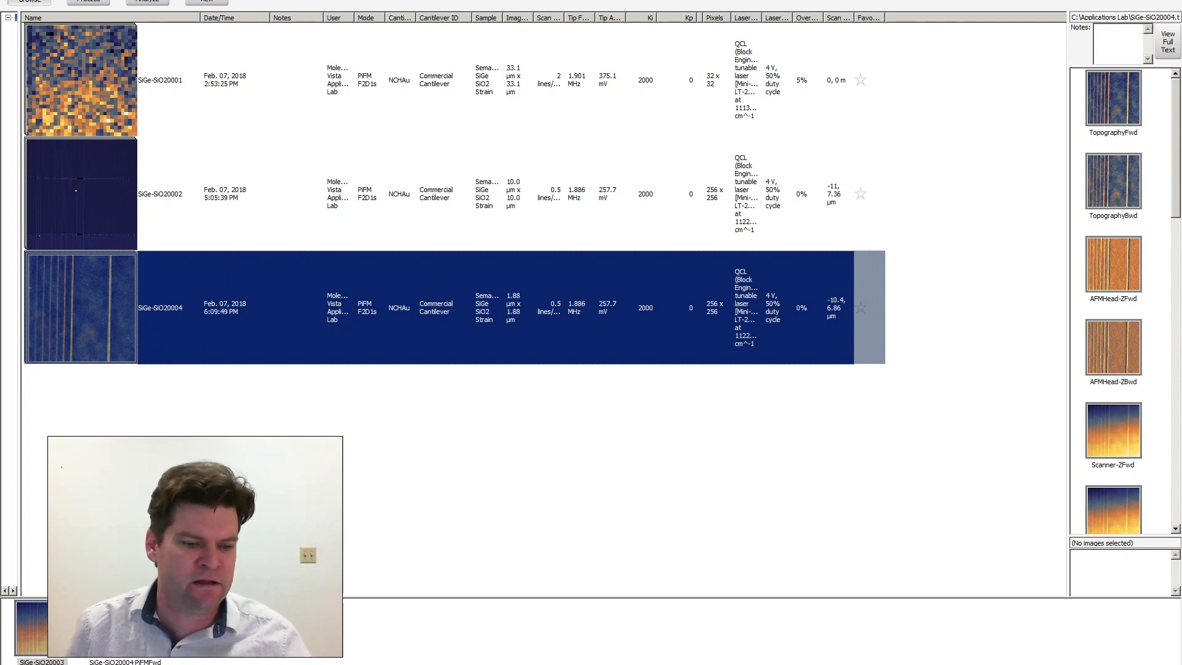
click(125, 662)
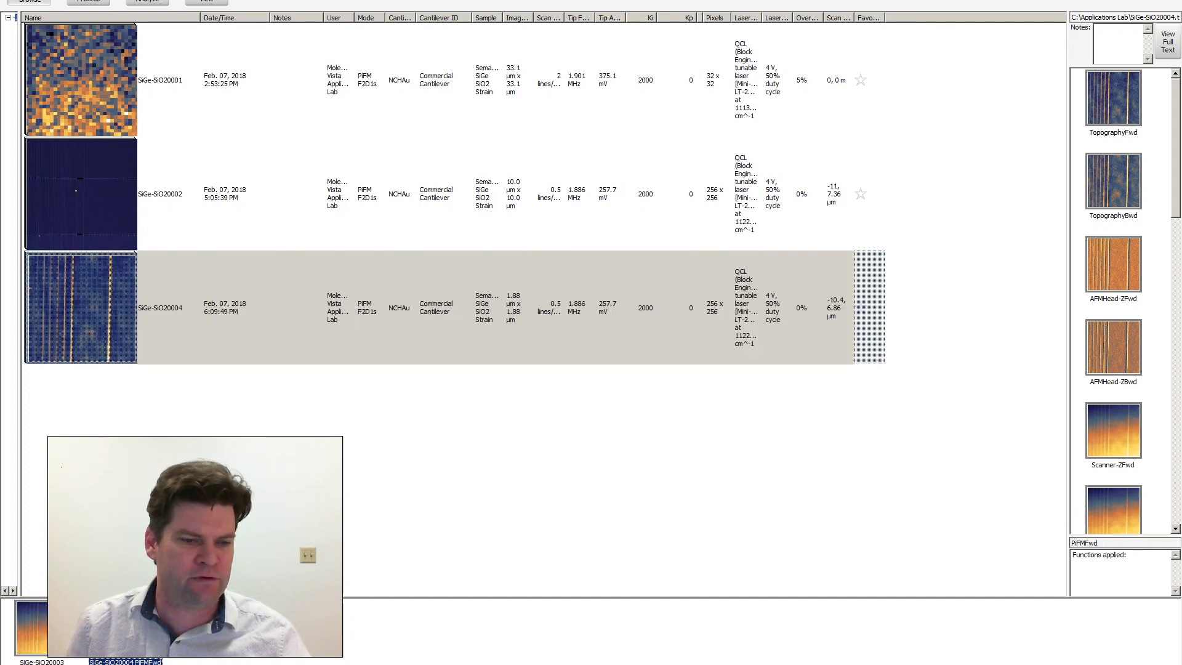
- Open the Spectra analysis and scroll through all 60 stacked PiFM spectra, ending at the top
click(148, 4)
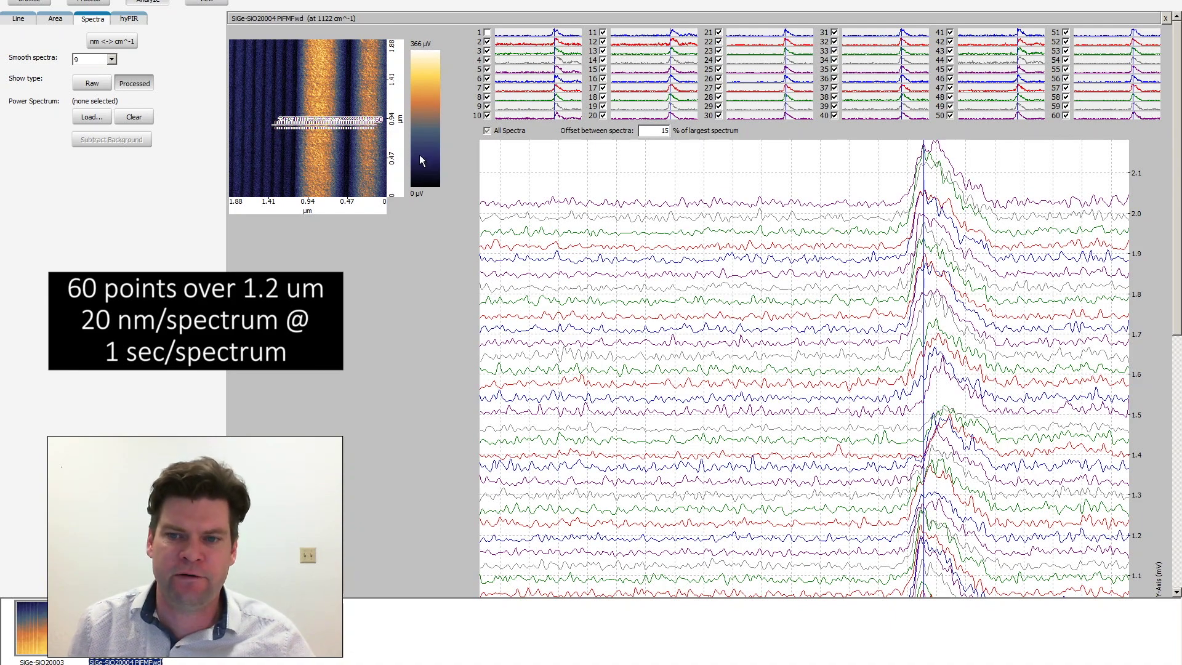
scroll(932, 280, down, 8)
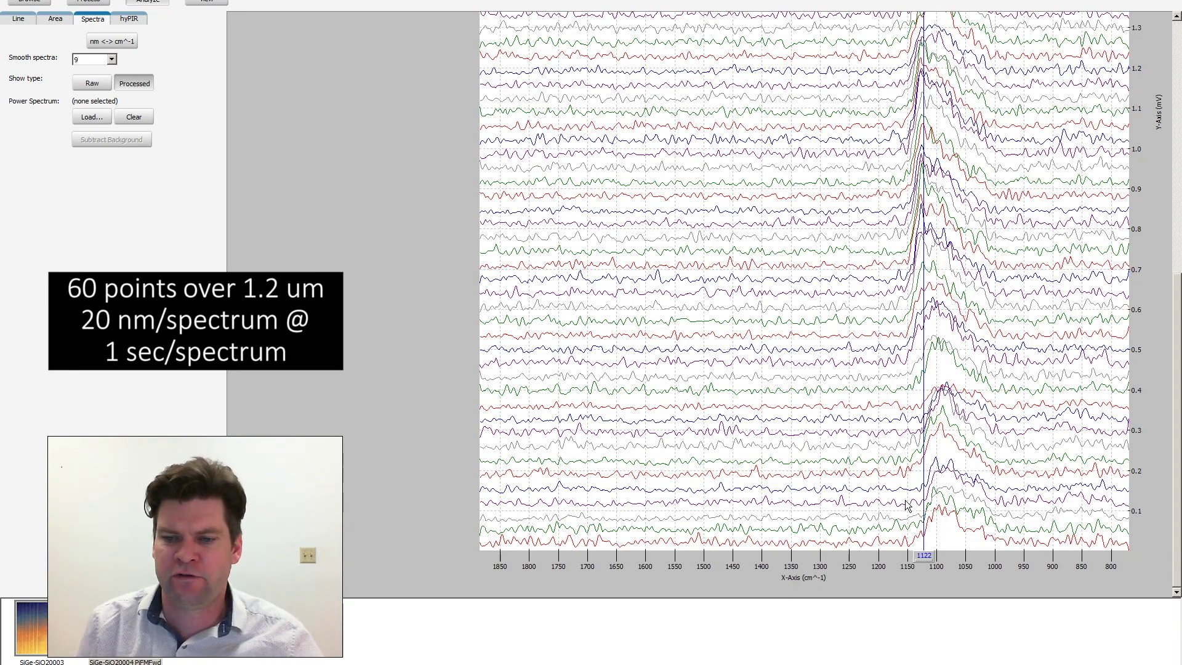
scroll(791, 460, up, 10)
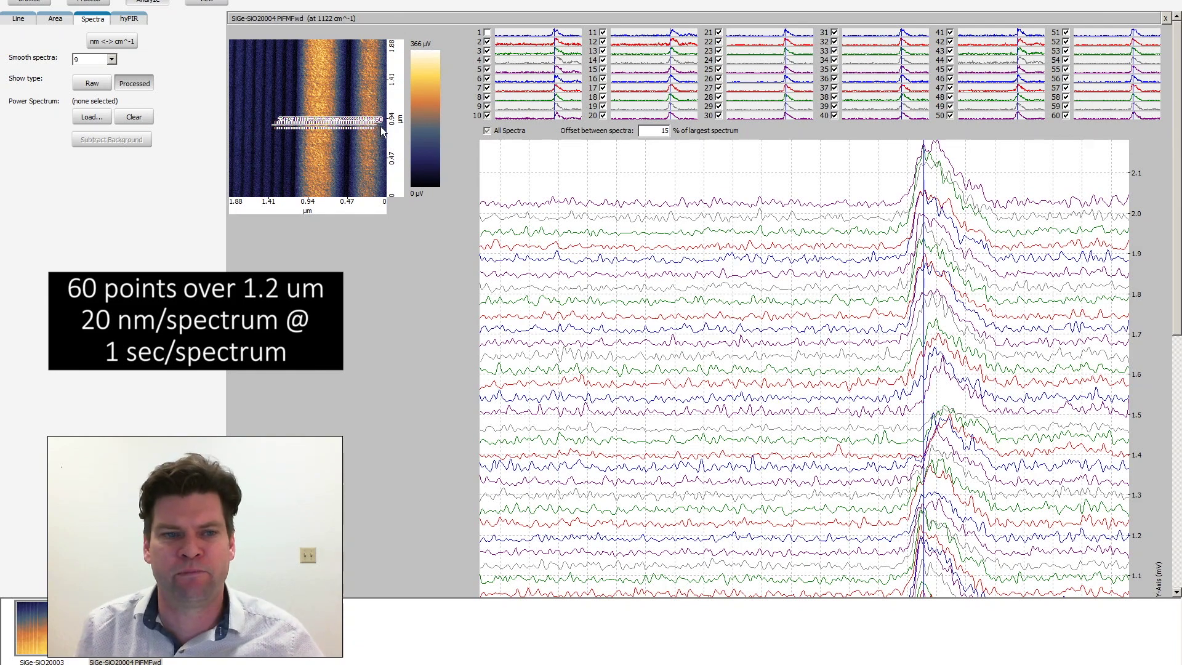
scroll(842, 366, down, 8)
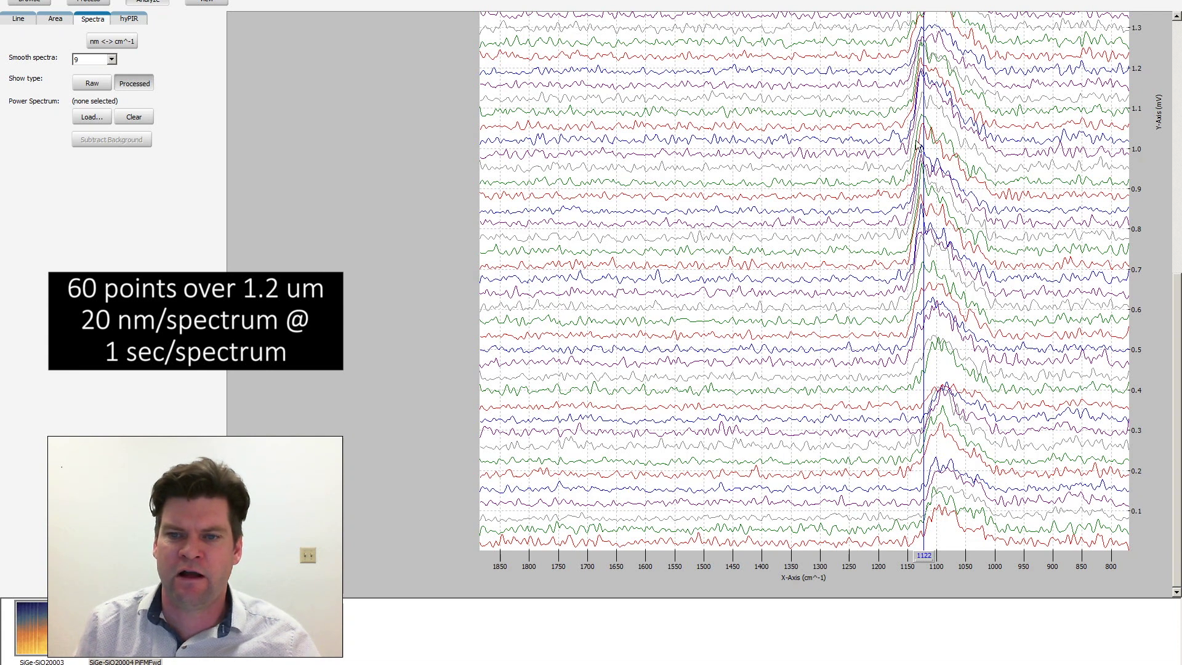
scroll(921, 28, up, 3)
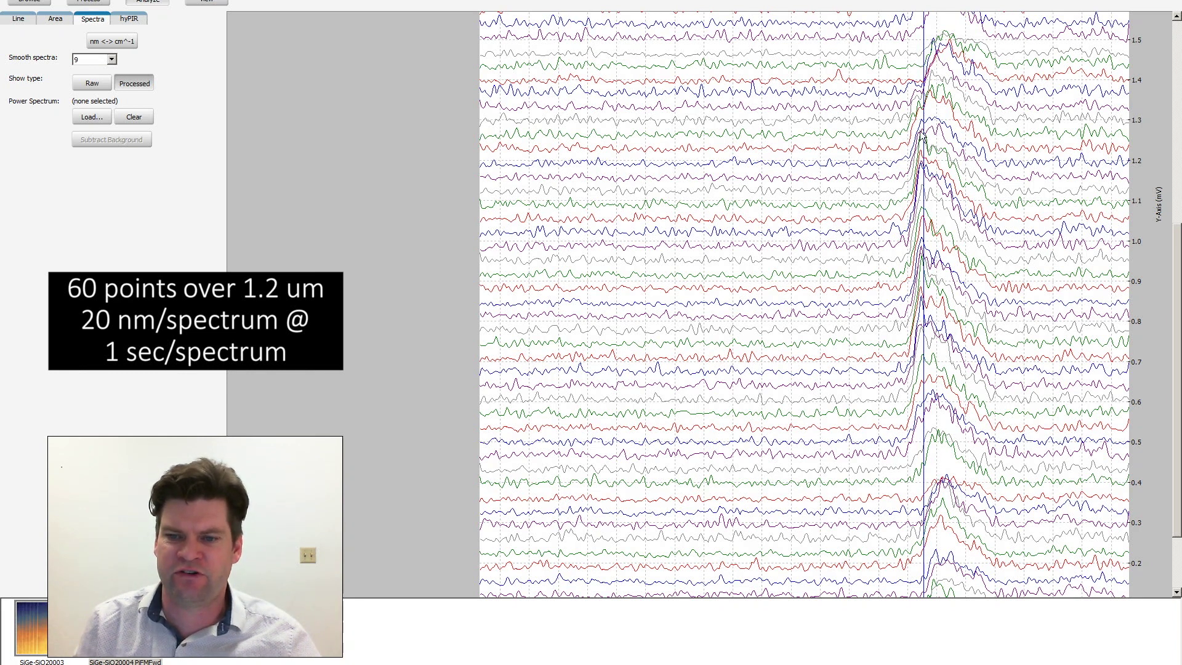
scroll(923, 283, up, 5)
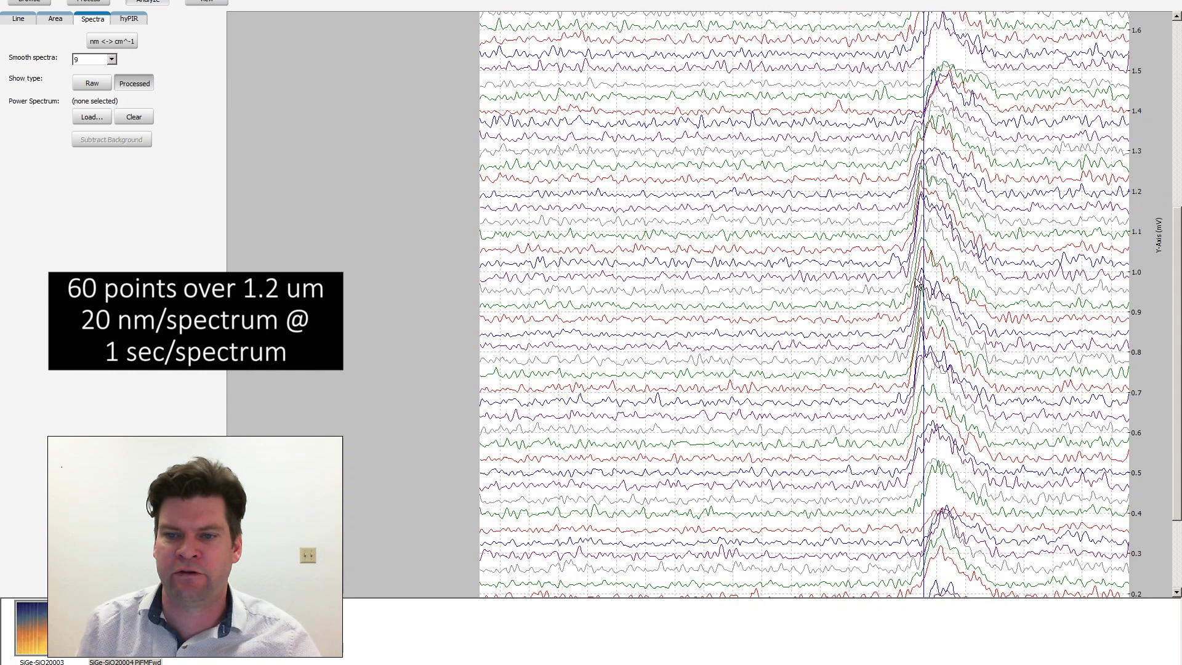
scroll(923, 271, up, 2)
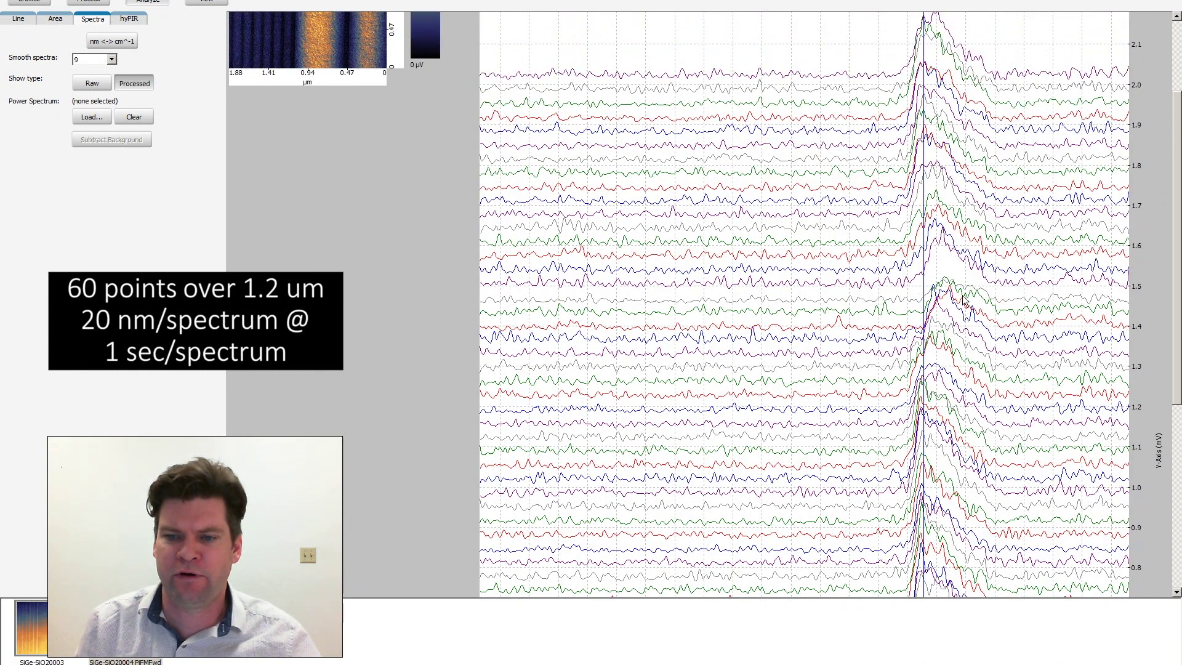
scroll(920, 284, up, 2)
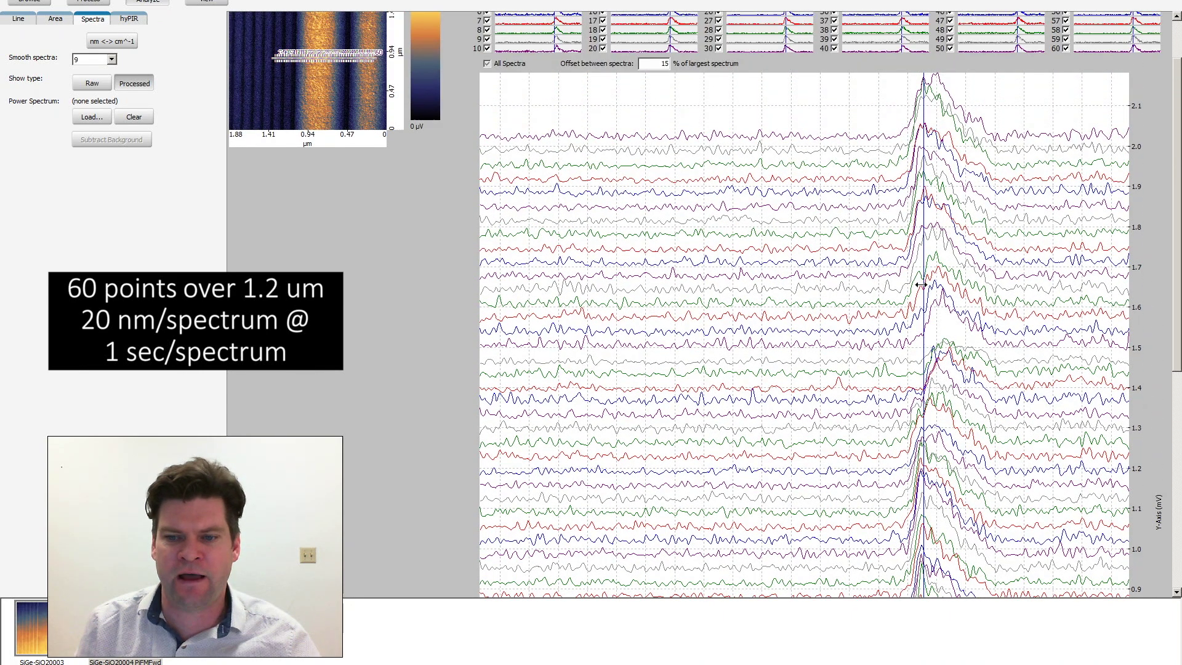
scroll(922, 342, up, 2)
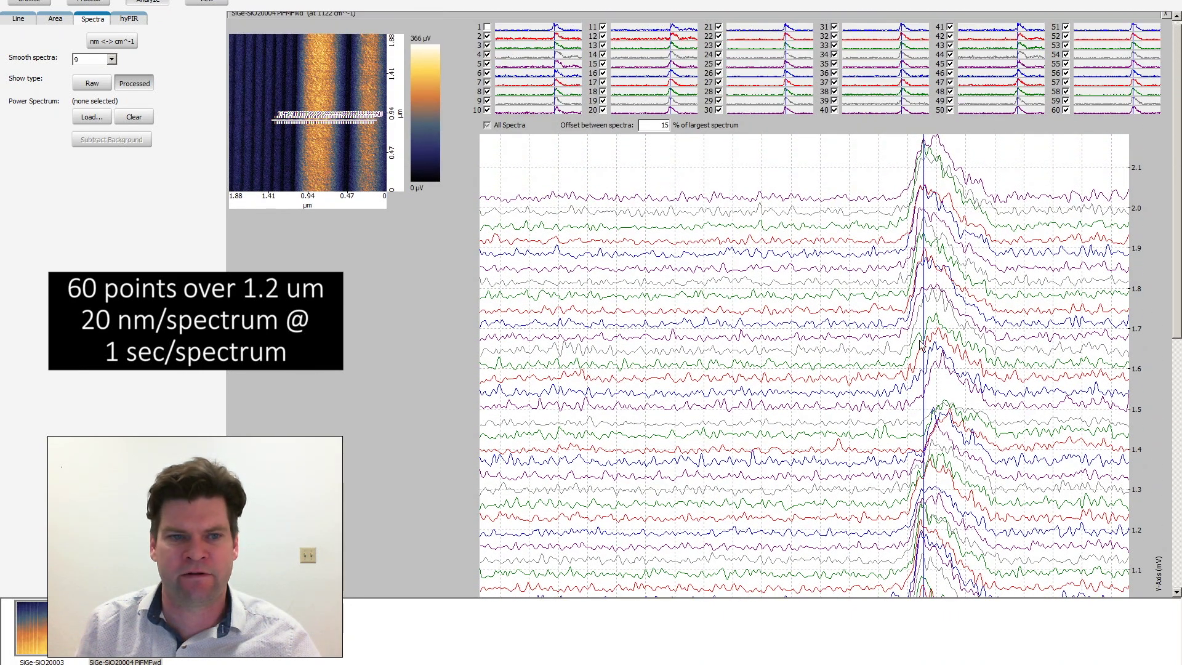
- Select line-scan spectra 45 and 60 and review the stacked spectra near 1122 cm⁻¹
click(350, 126)
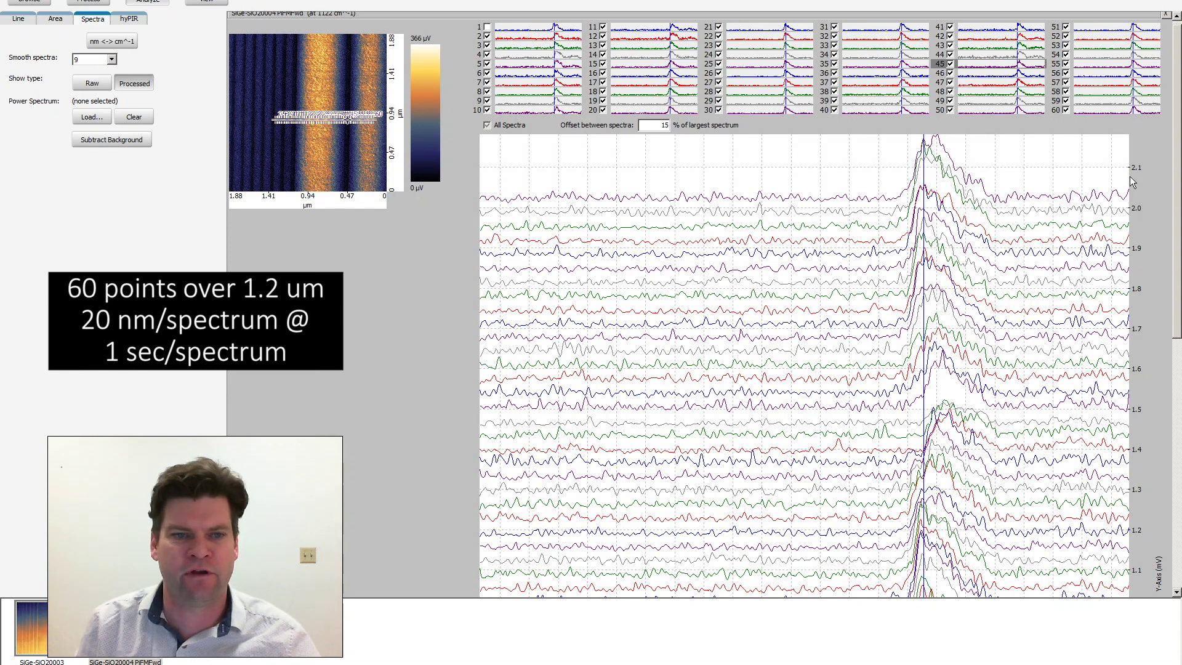
click(376, 124)
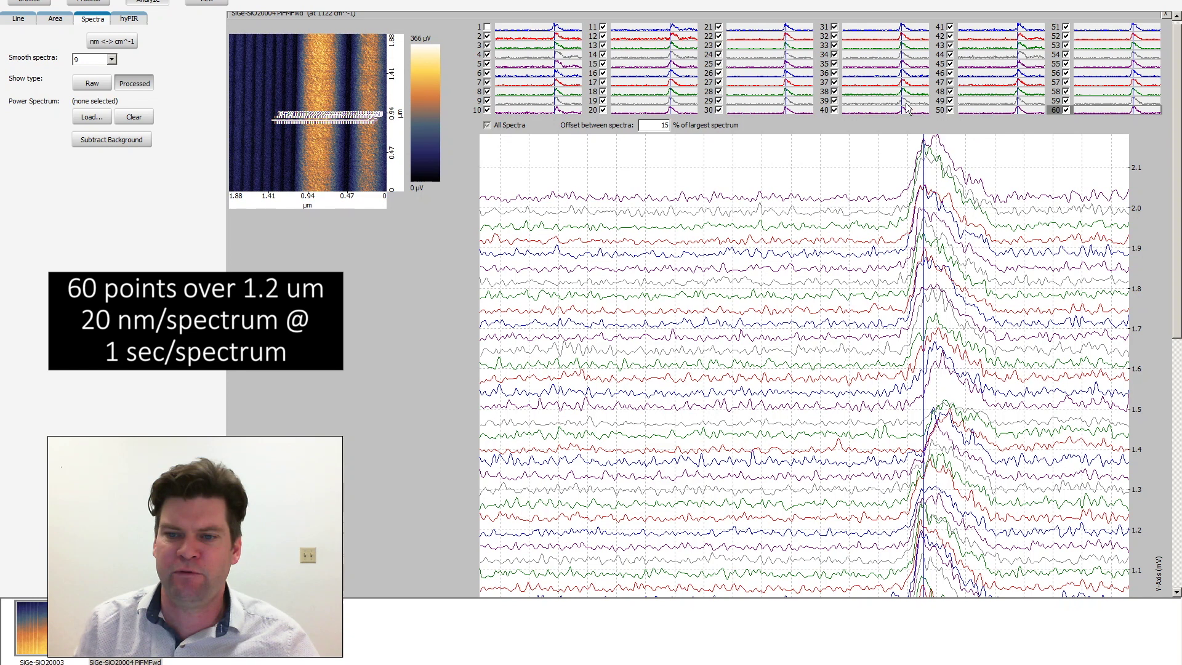
scroll(929, 218, down, 2)
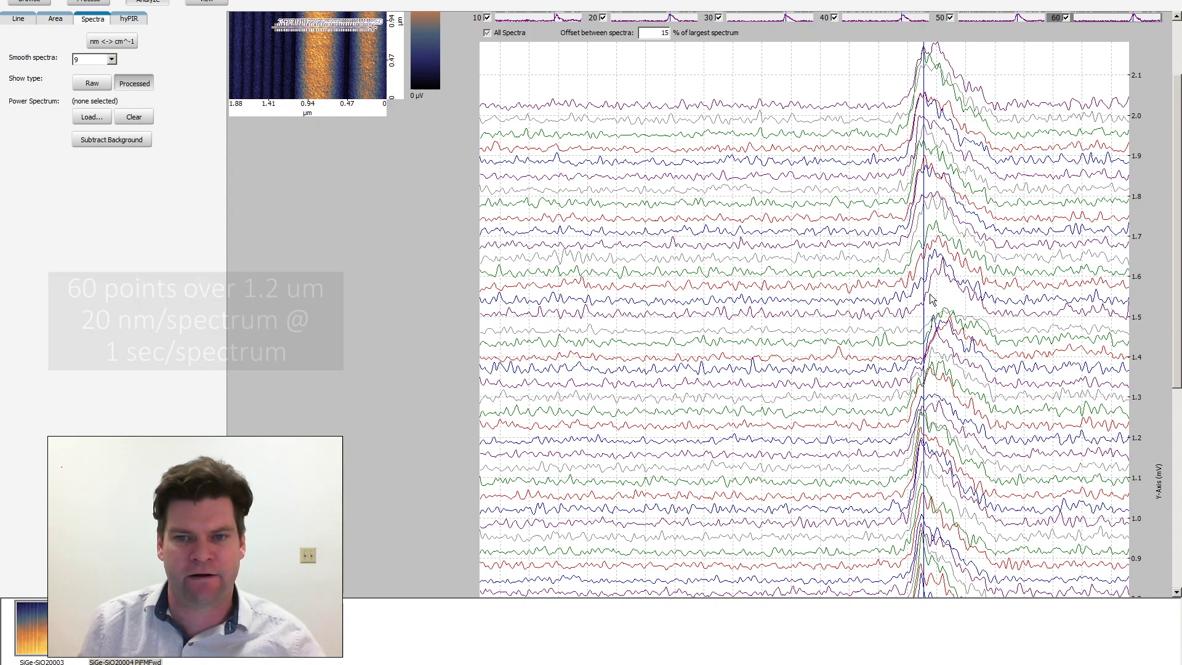
scroll(825, 86, up, 2)
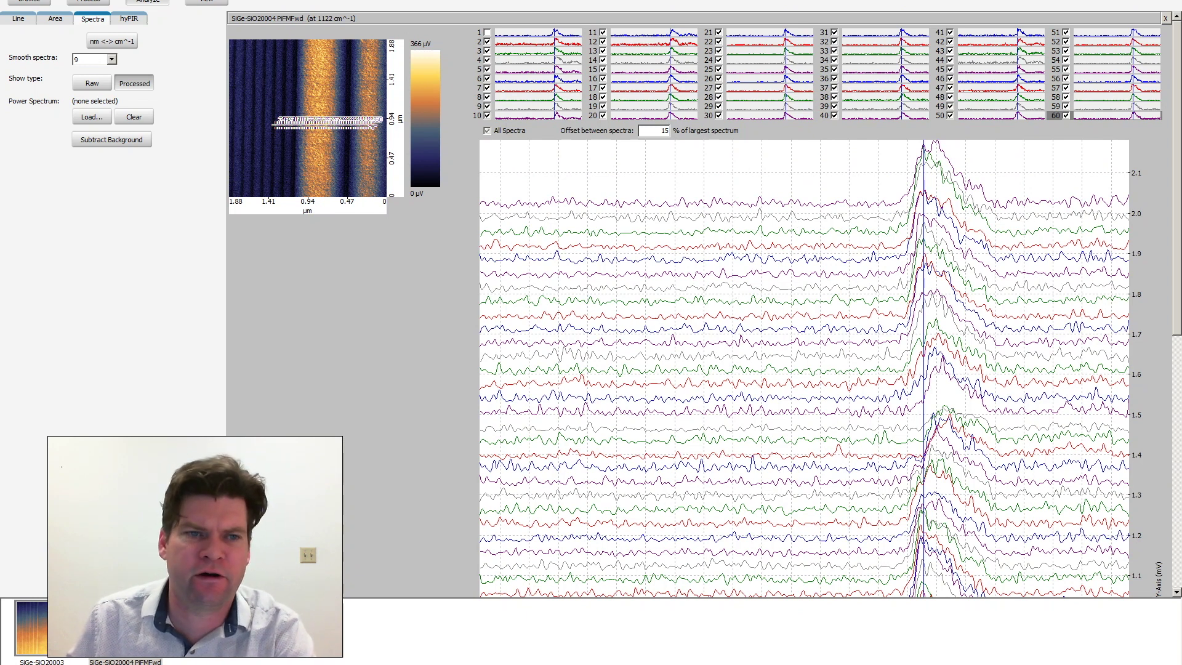